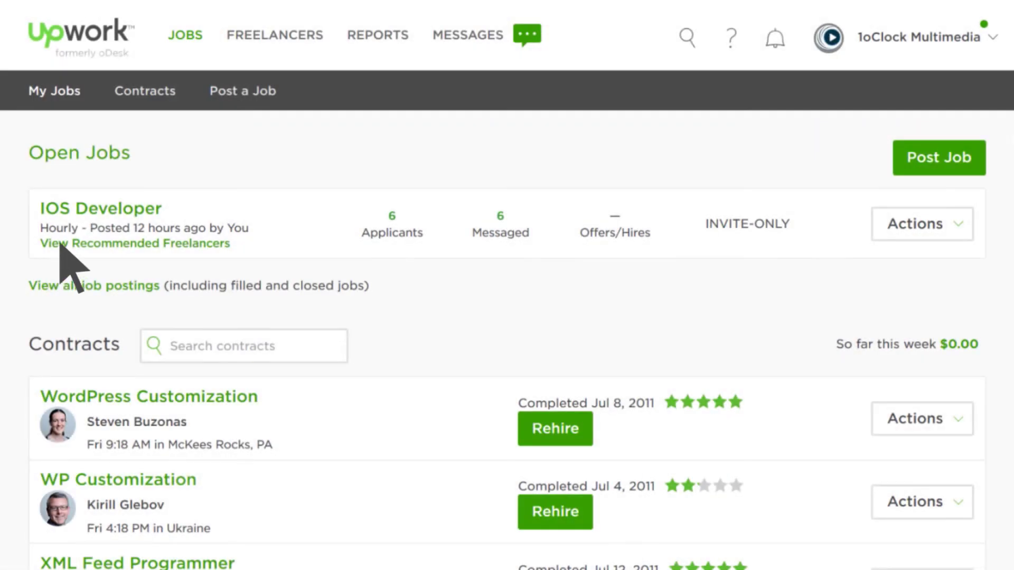
Open the IOS Developer job's recommended freelancers and keep the Best Match sort
click(101, 211)
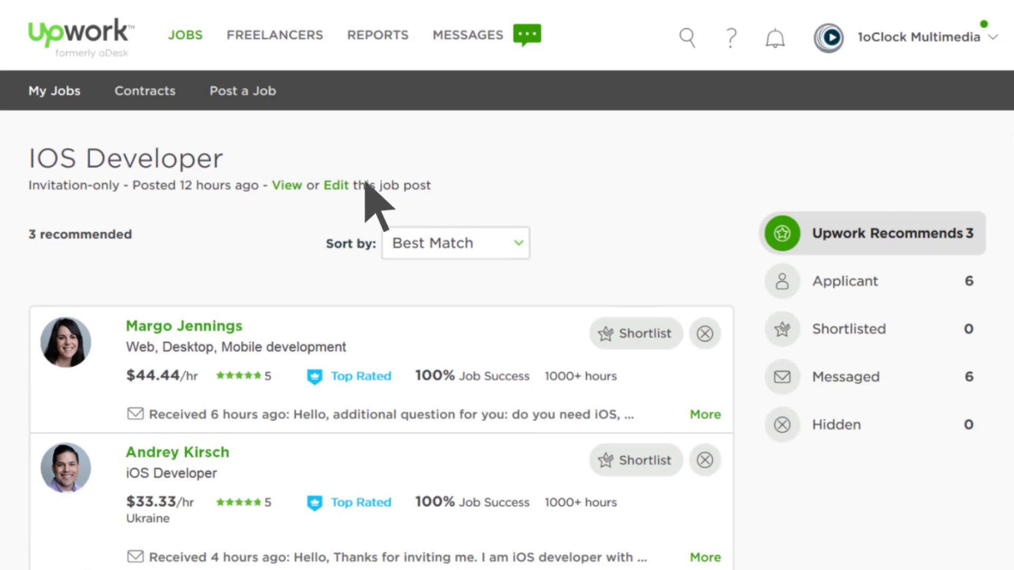
click(519, 243)
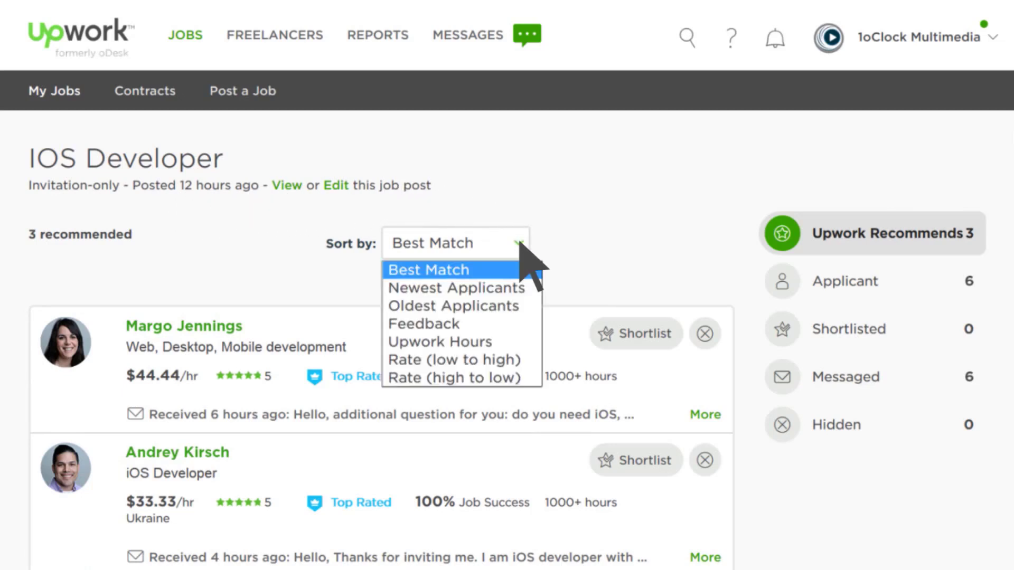
click(520, 244)
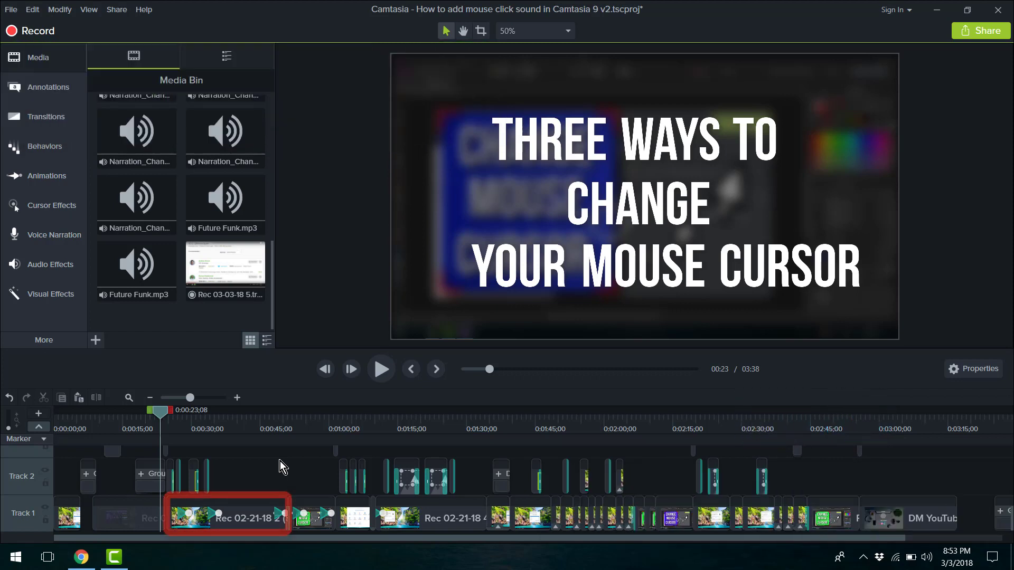
Drag Left Click Sound from the Cursor Effects Left Click tab onto the Rec 02-21-18 2 clip on Track 1
click(255, 518)
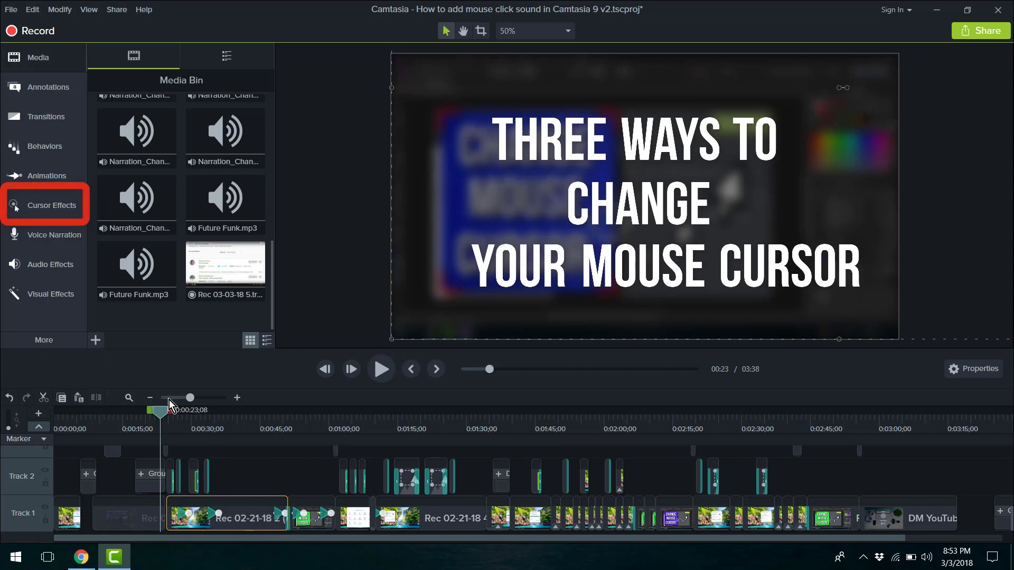
click(56, 214)
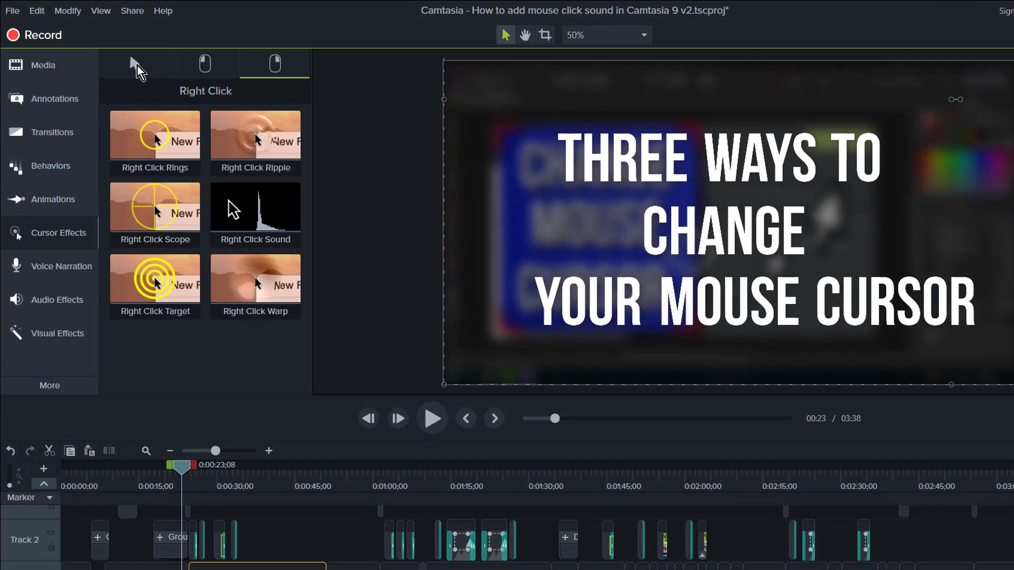
click(119, 57)
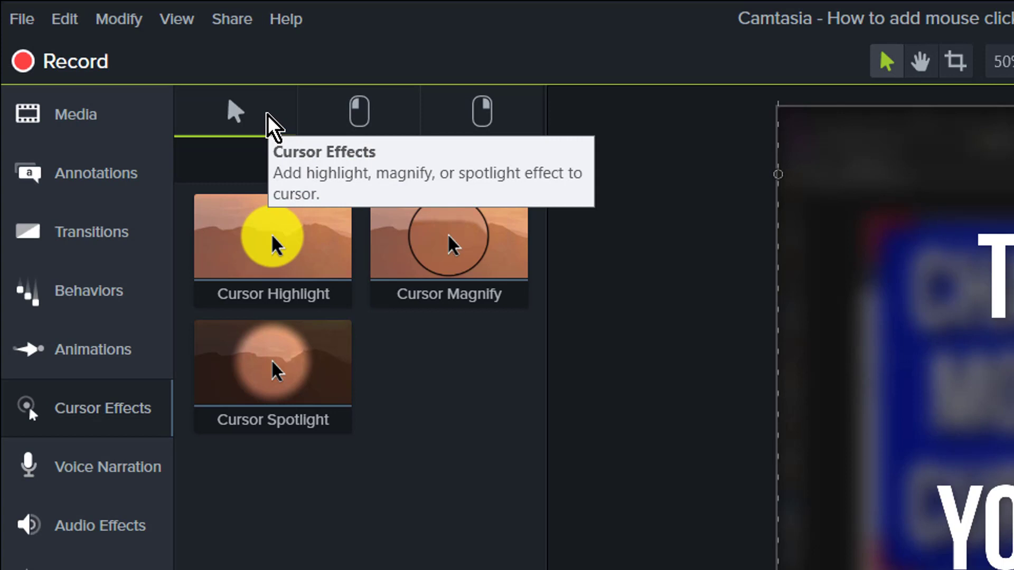
click(388, 115)
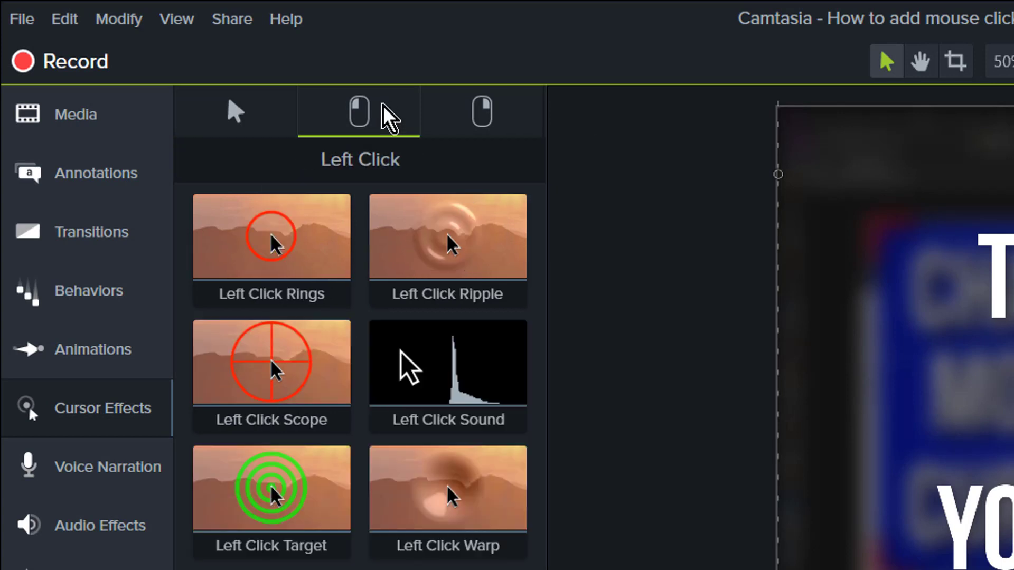
click(505, 121)
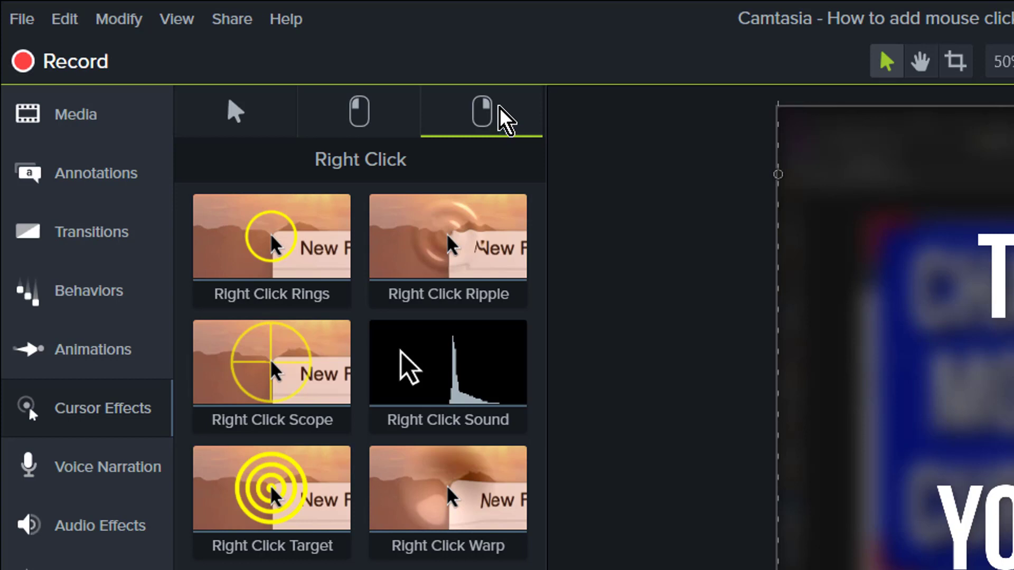
click(391, 125)
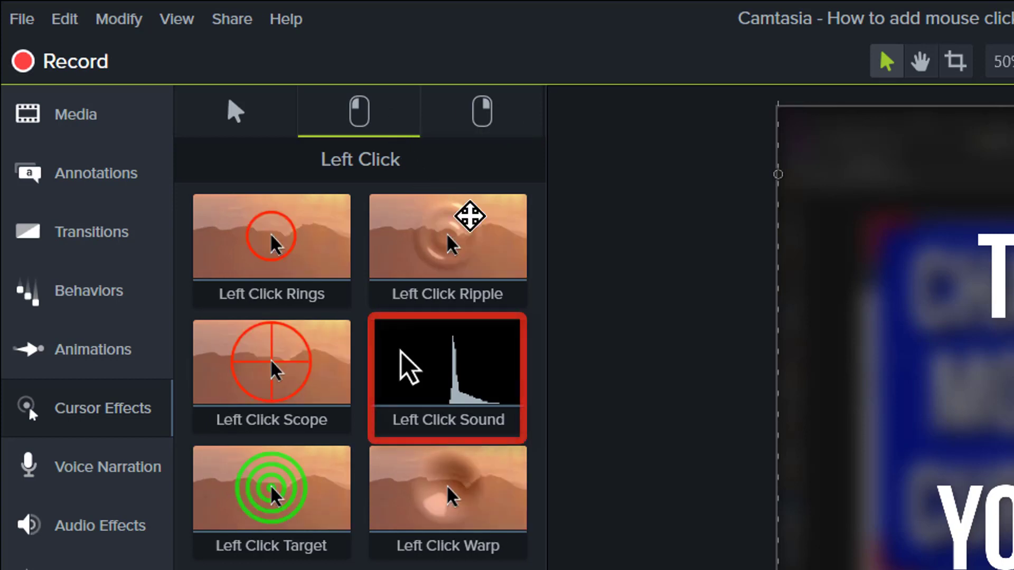
drag(468, 365, 485, 463)
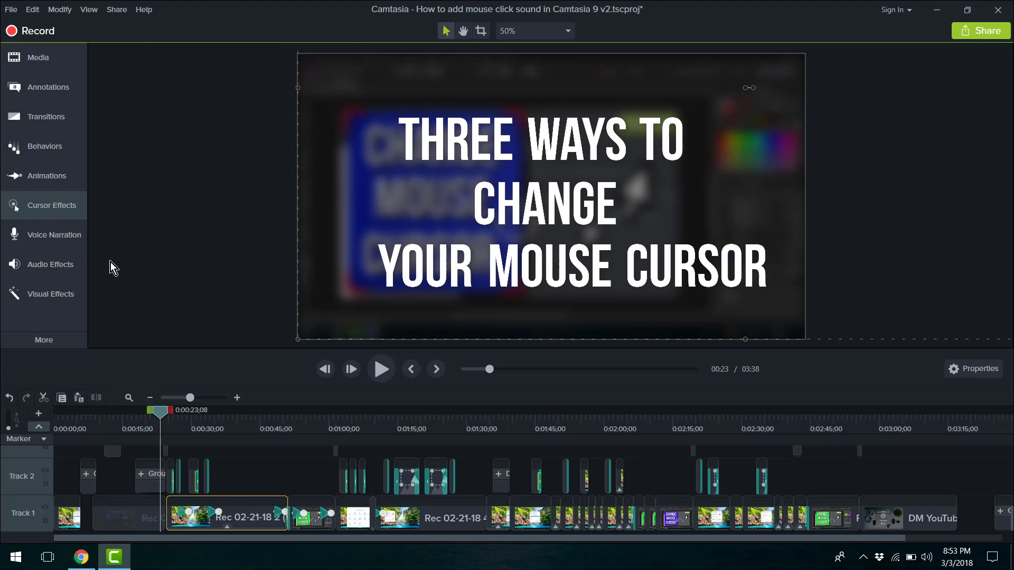
Open the clip's effect properties and audition the click sound at 33% and 265% volume
click(977, 371)
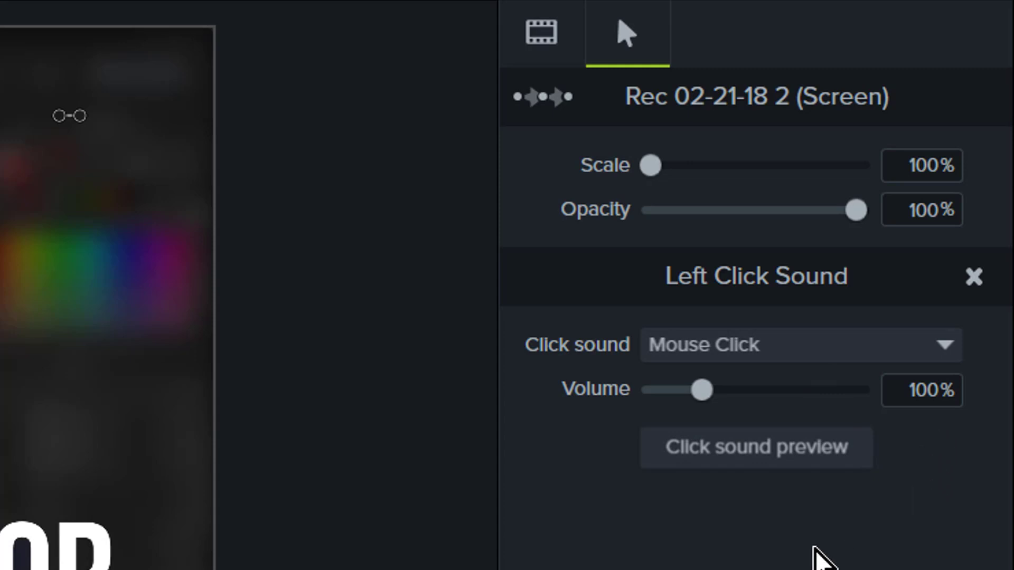
click(788, 452)
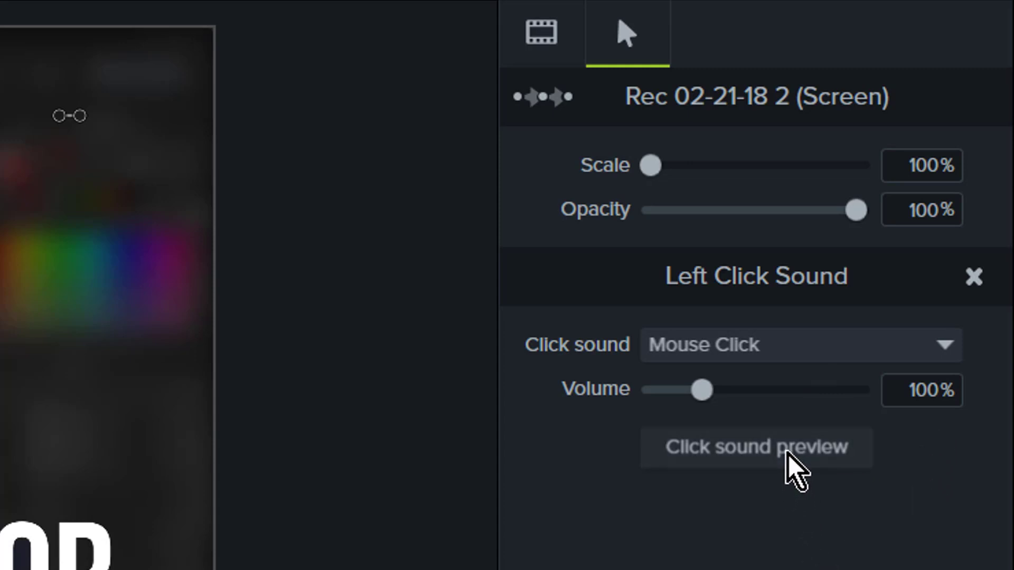
drag(700, 397, 666, 399)
click(756, 455)
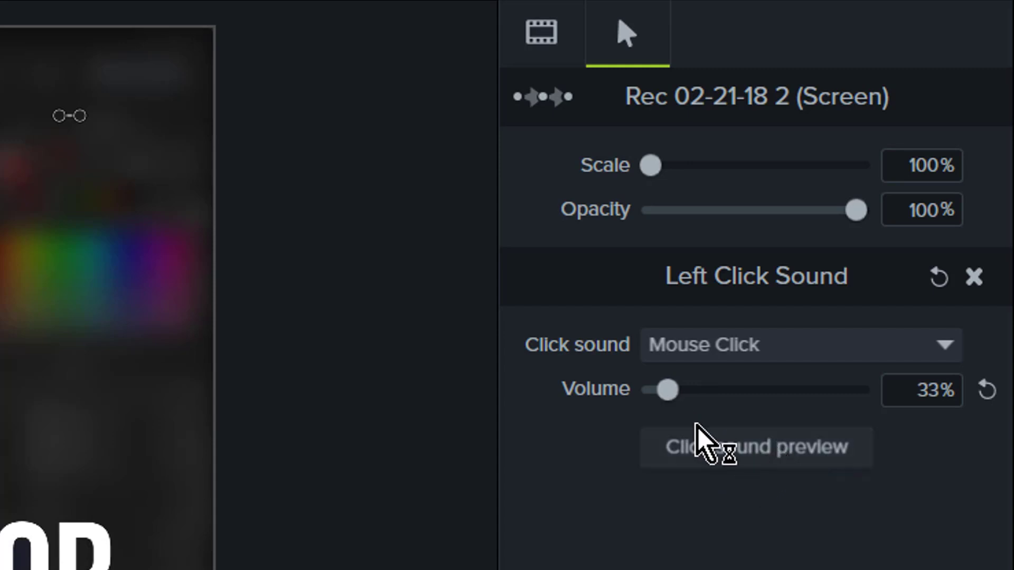
drag(670, 394, 792, 392)
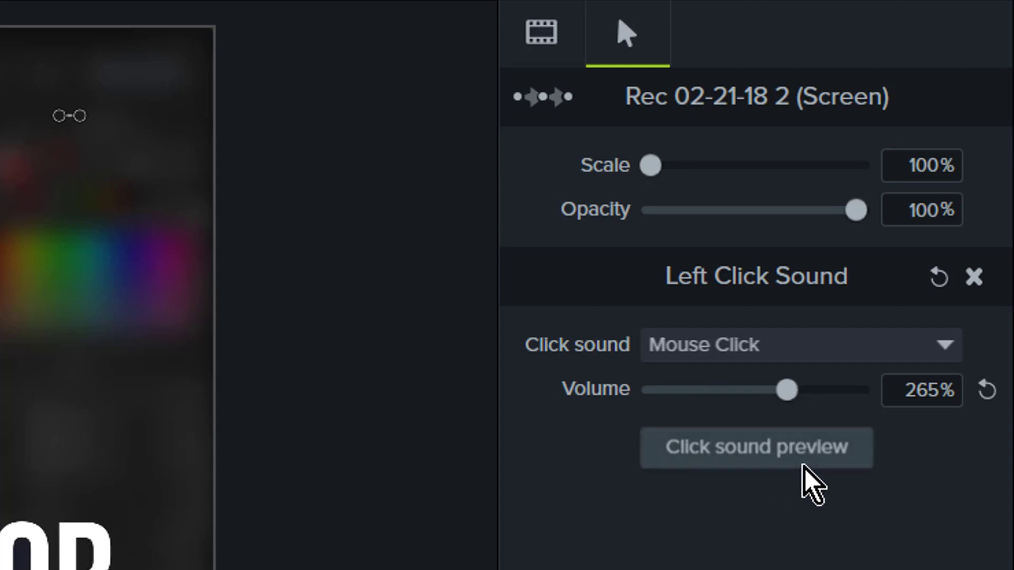
click(798, 453)
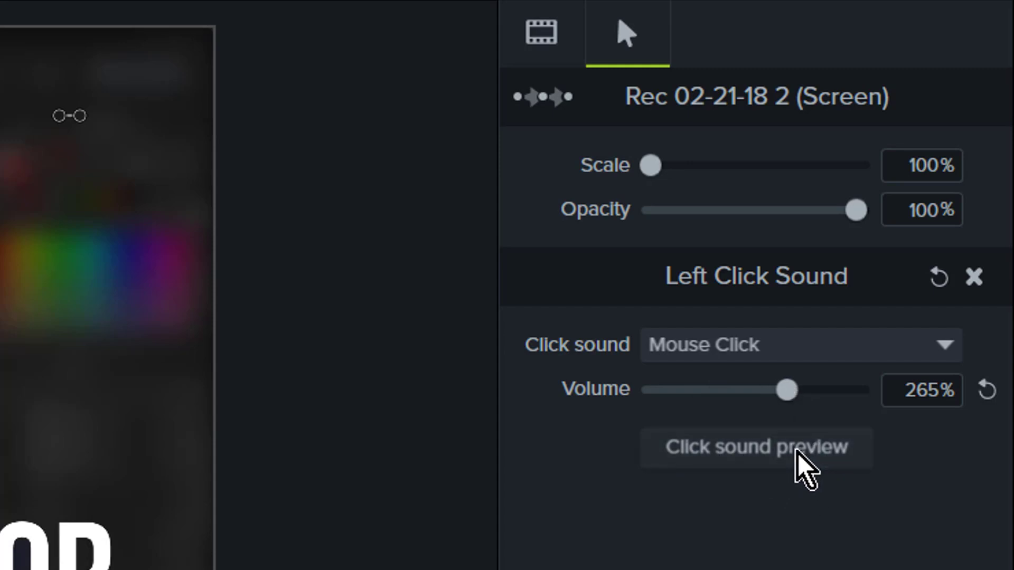
Enter 200 as the click sound volume and preview it
click(907, 401)
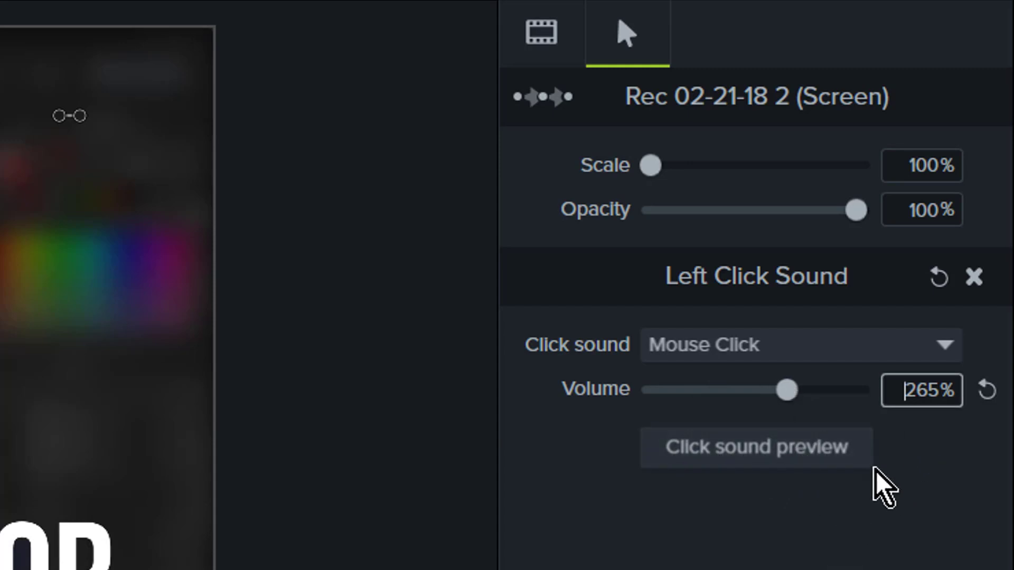
key(ctrl+a)
text(200)
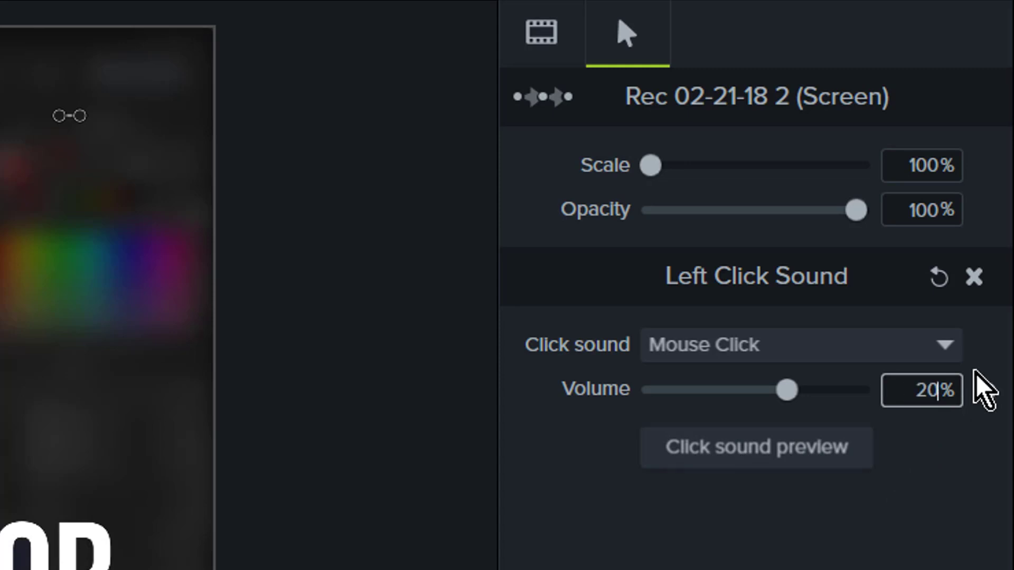
key(Return)
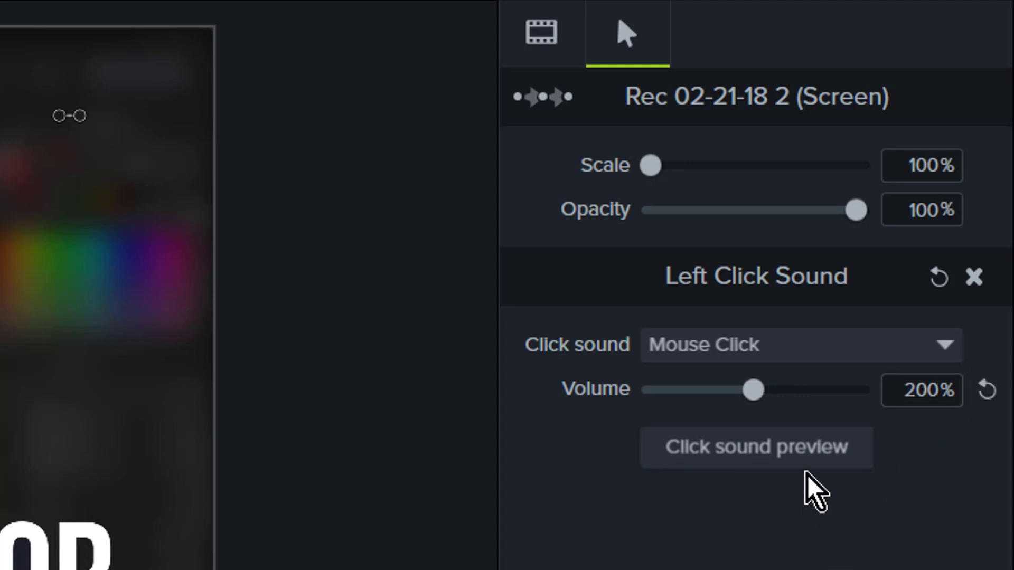
click(808, 462)
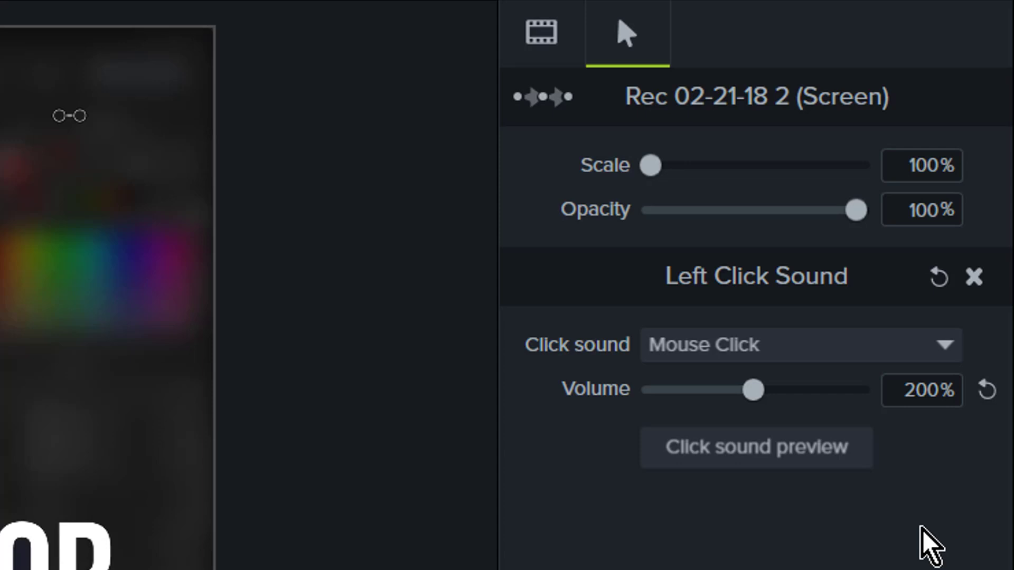
Audition Laptop Click as the click sound, then switch back to Mouse Click
click(956, 348)
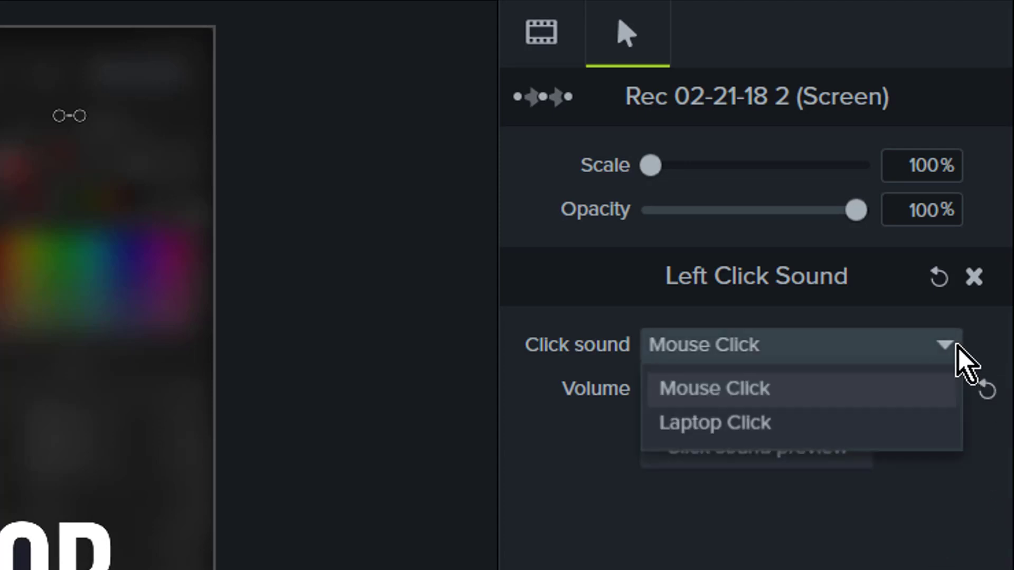
click(775, 422)
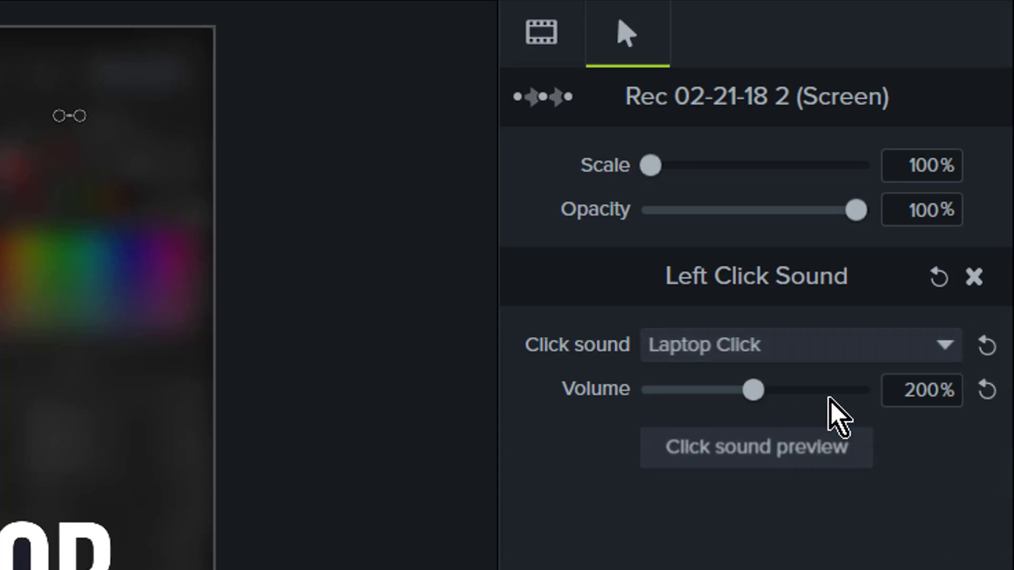
click(765, 454)
click(946, 354)
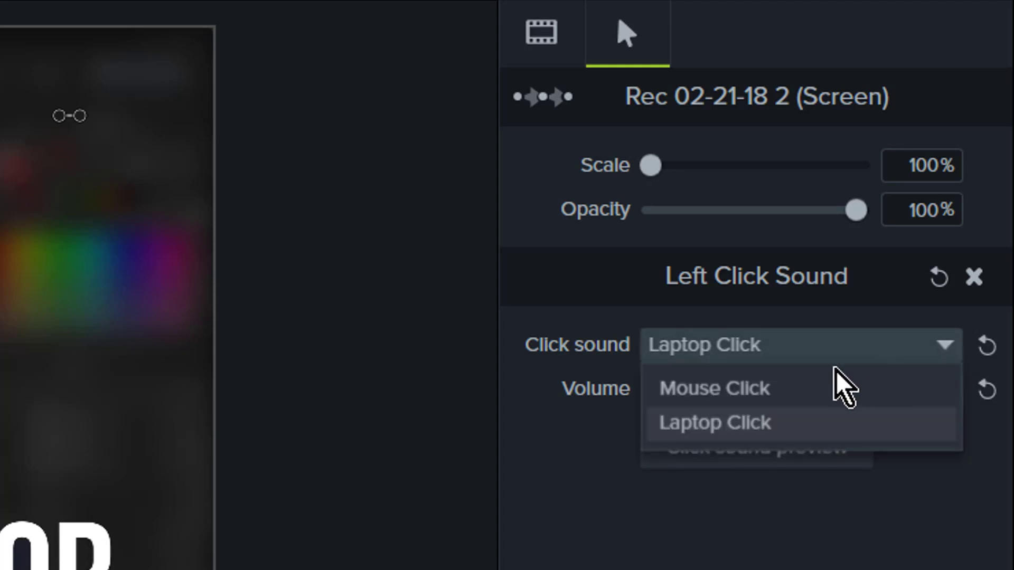
click(781, 390)
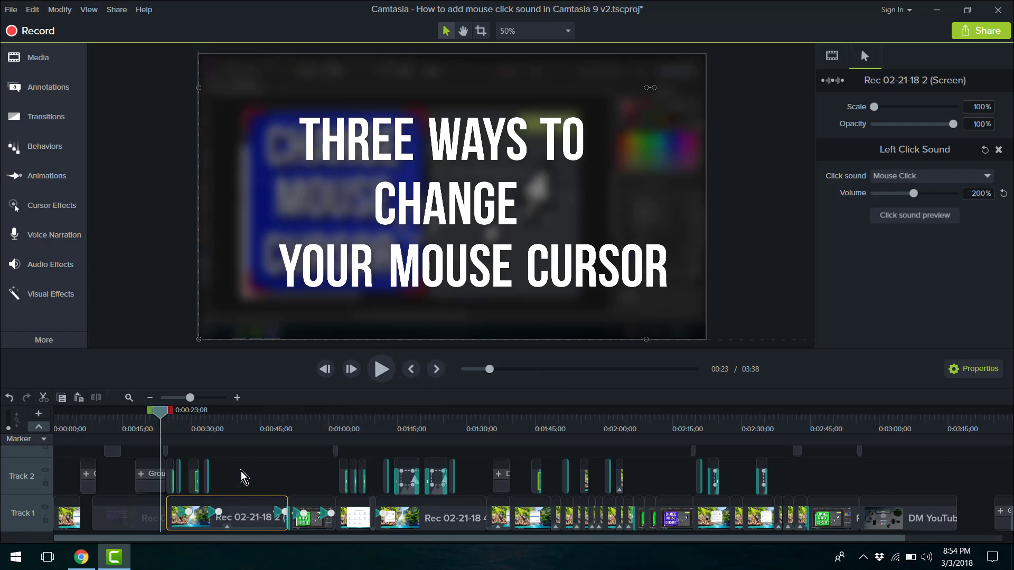
Mute the Track 5 music and Track 4 narration, and place the playhead at 0:00:24;16
scroll(243, 474, up, 3)
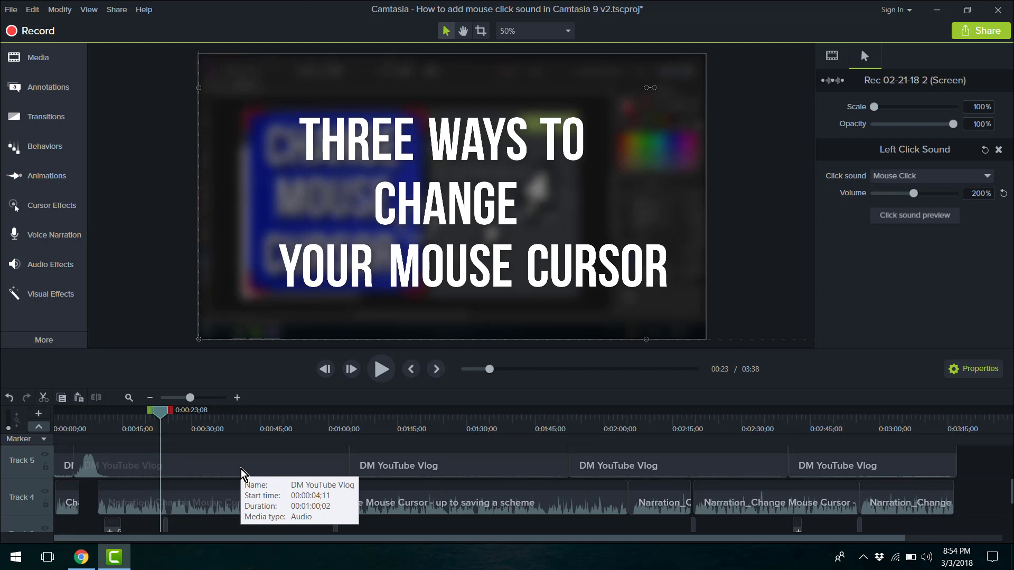
click(46, 463)
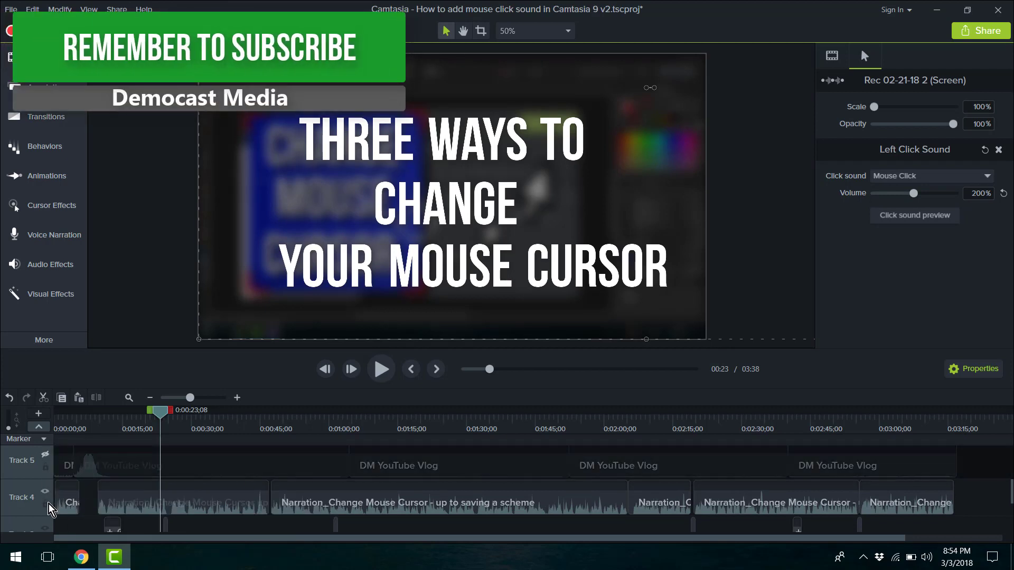
click(47, 492)
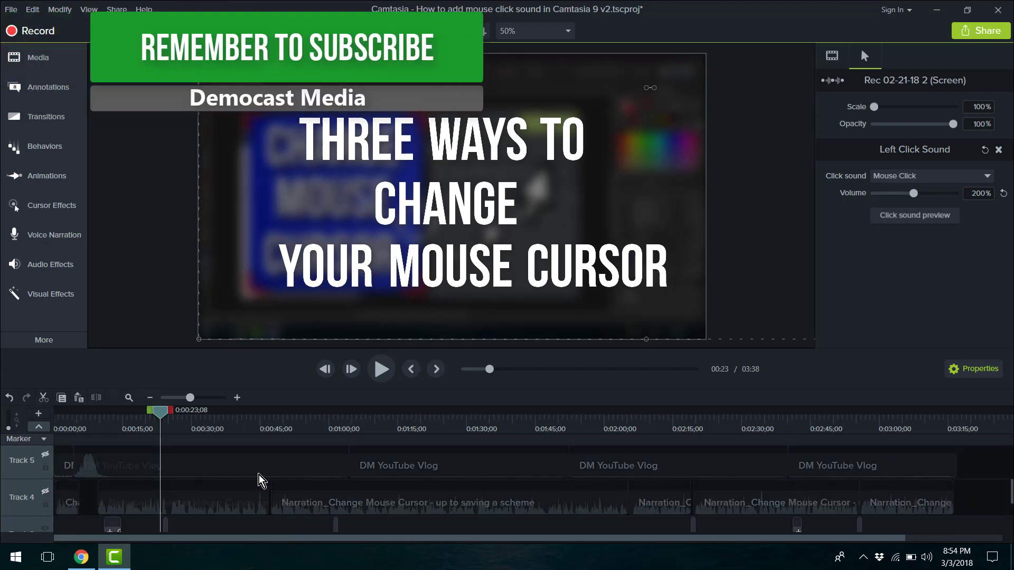
scroll(261, 479, down, 3)
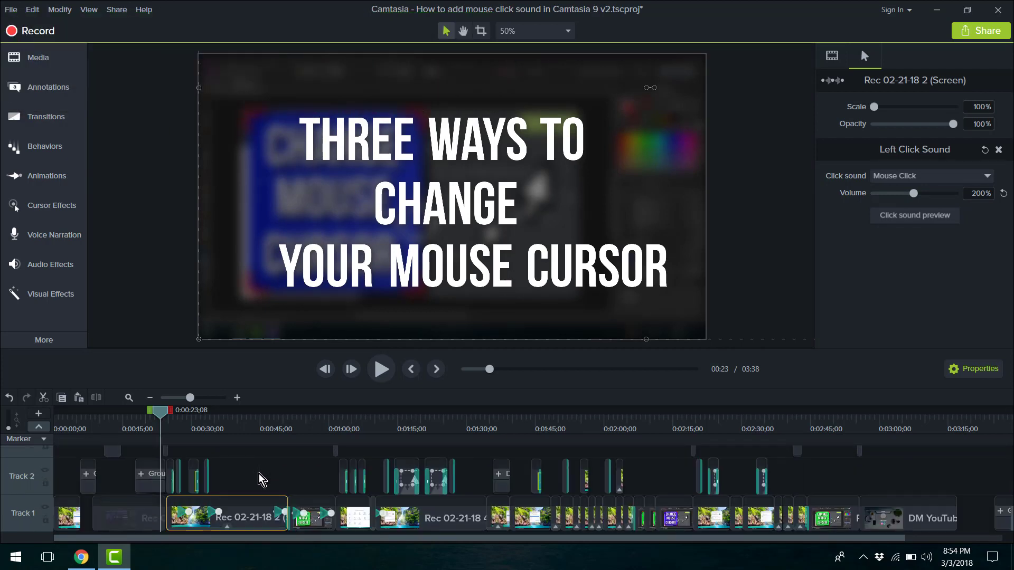
click(163, 429)
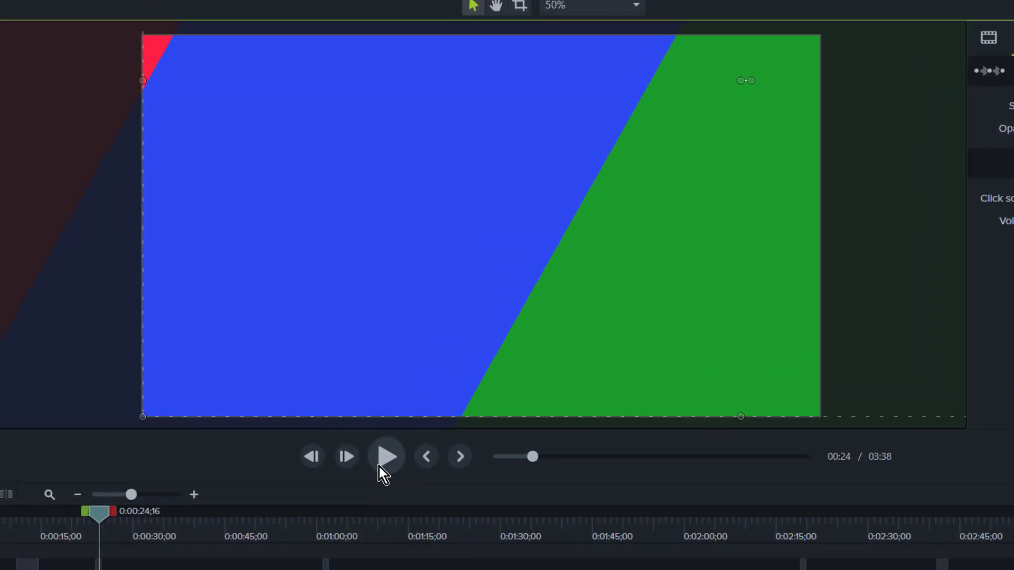
Play the full-screen preview from 00:24 to 00:45 to hear the clicks, then exit full screen
click(382, 463)
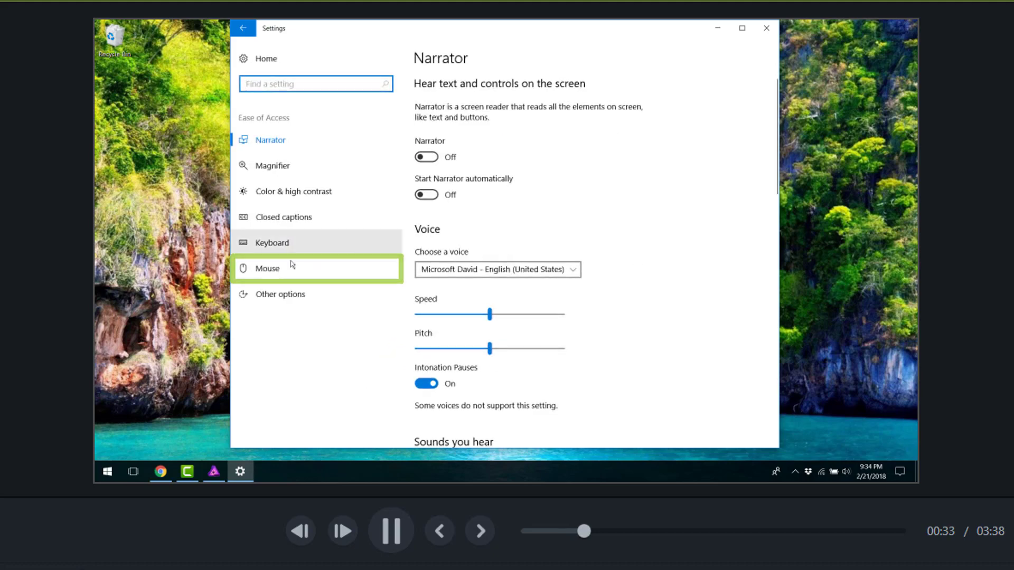
click(388, 532)
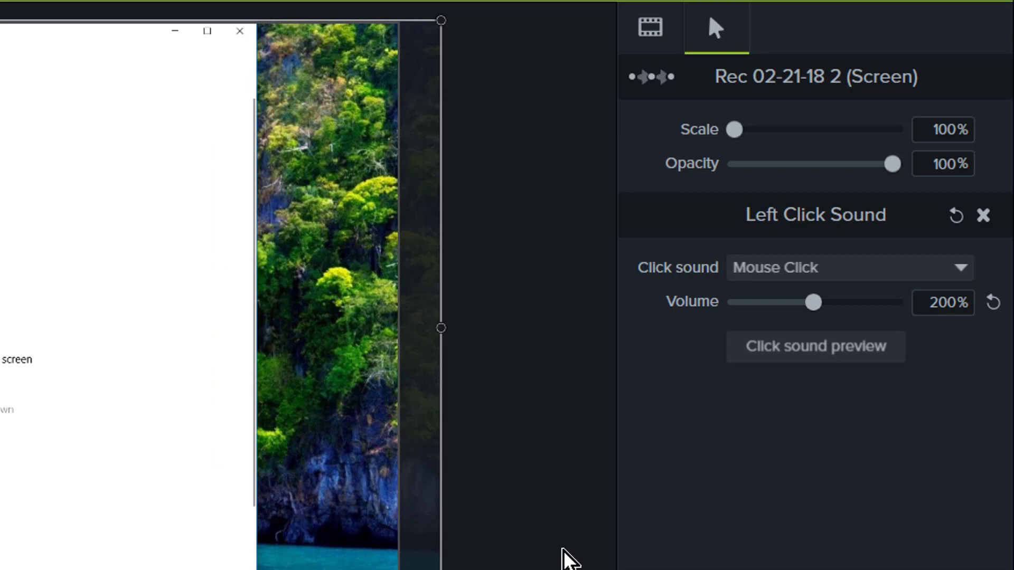
click(954, 274)
click(831, 328)
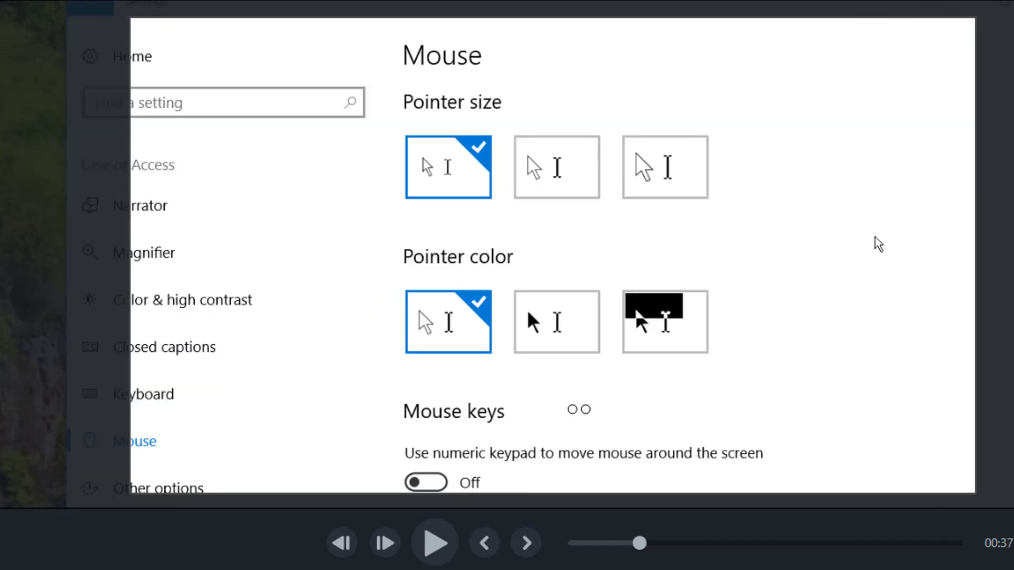
click(432, 546)
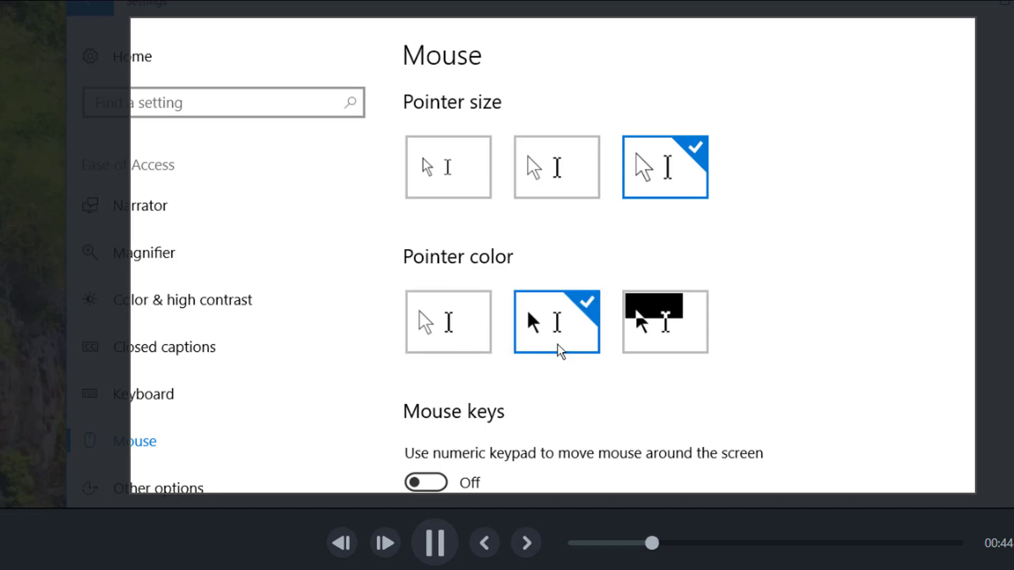
click(434, 544)
key(Escape)
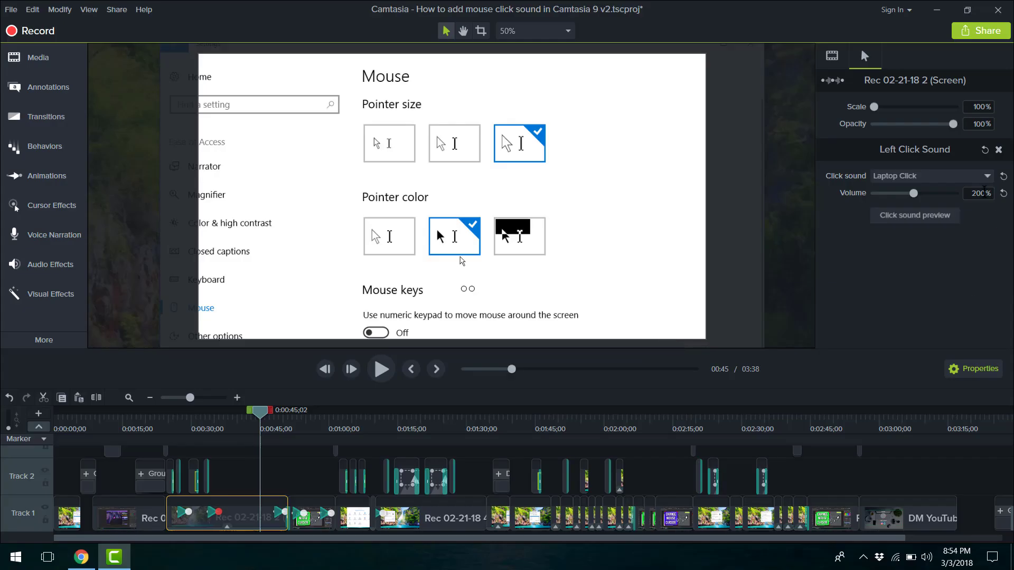
Choose Laptop Click as the click sound and reselect the Rec 02-21-18 2 clip
click(986, 176)
click(938, 194)
click(283, 456)
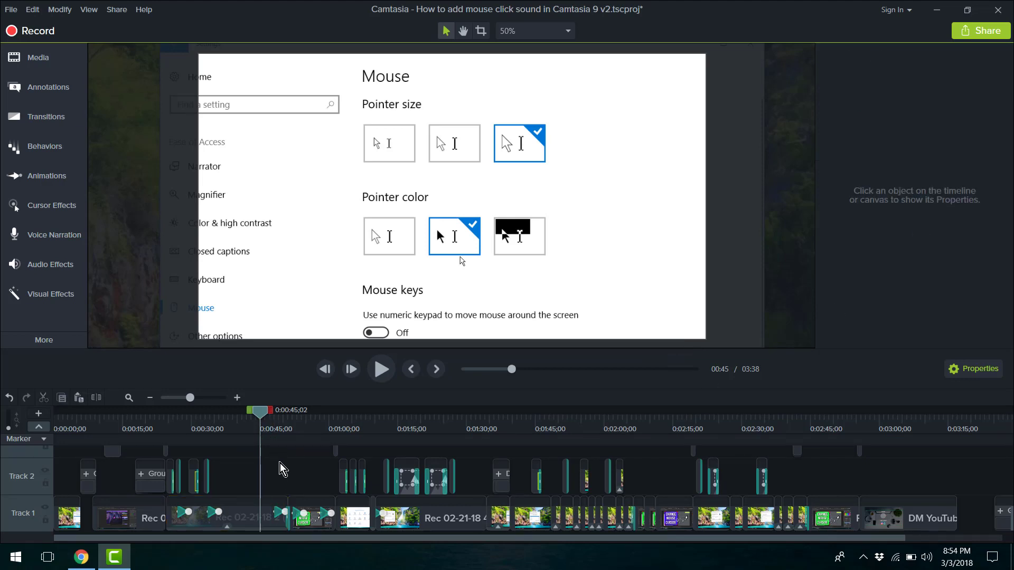
click(246, 518)
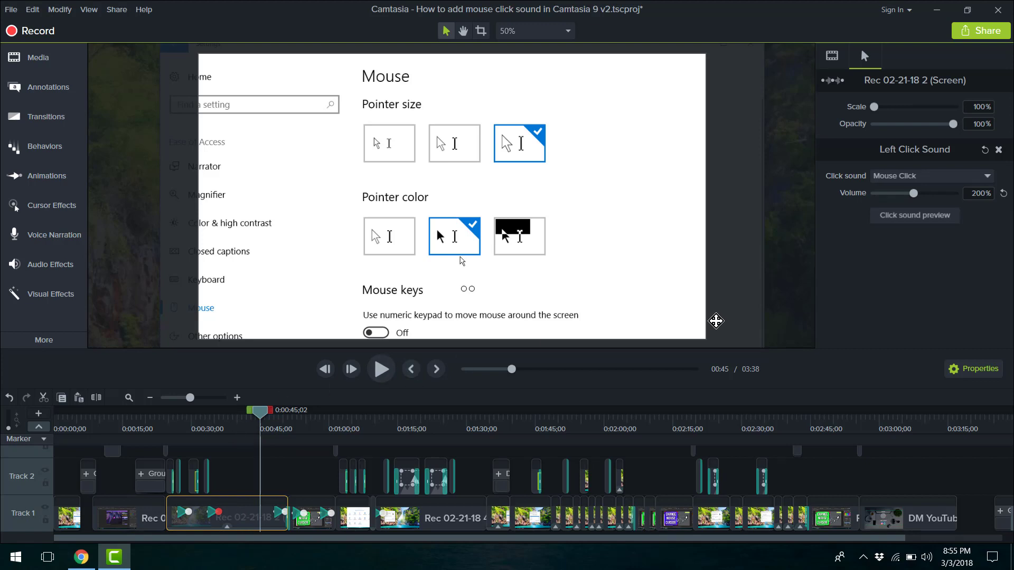
Remove Left Click Sound and add Right Click Sound to the Rec 02-21-18 2 clip
click(1000, 151)
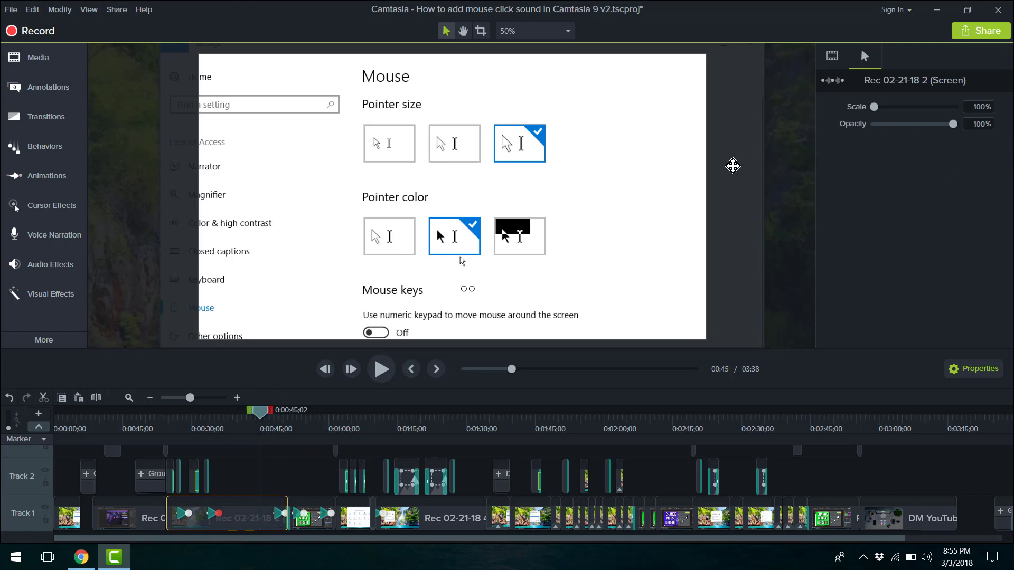
click(54, 221)
click(244, 56)
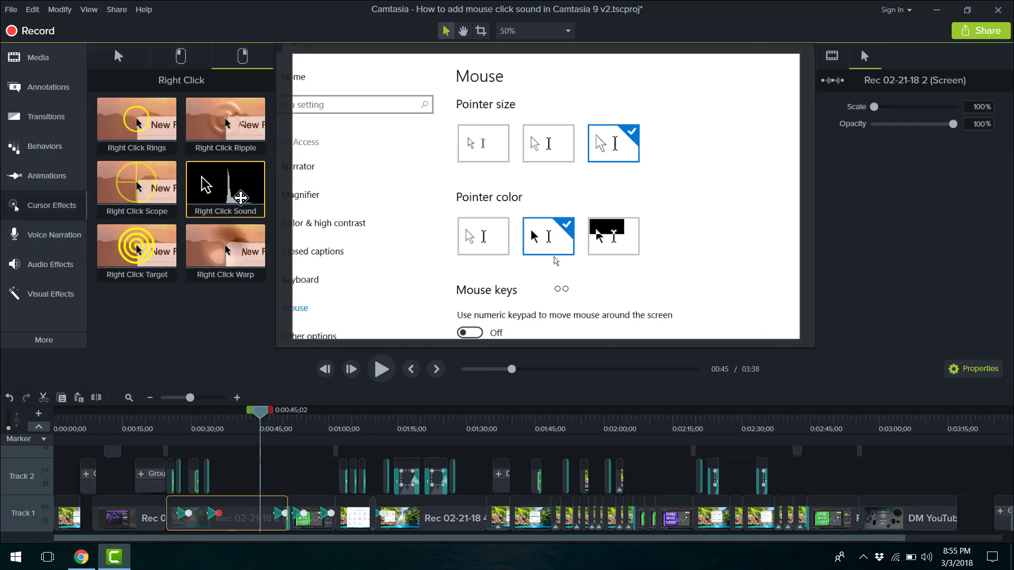
drag(240, 195, 258, 513)
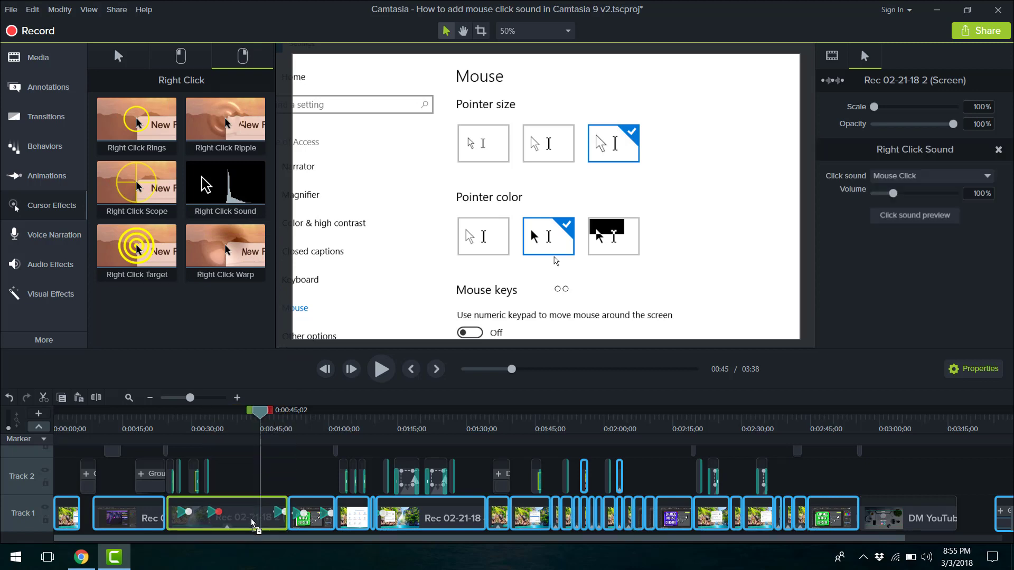
Play back from 0:00:40;14 and stop at 00:45
drag(266, 417, 243, 420)
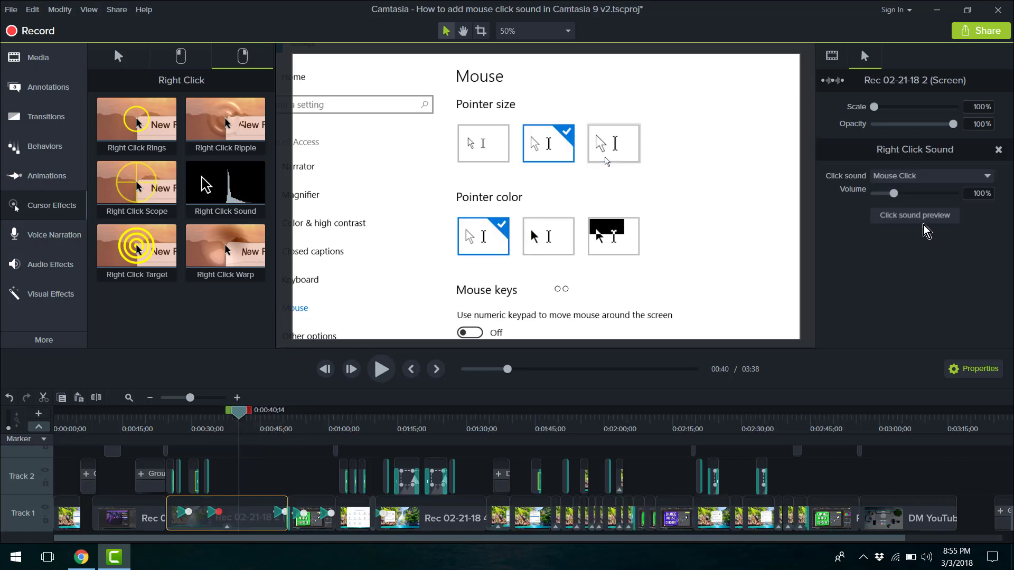
click(382, 369)
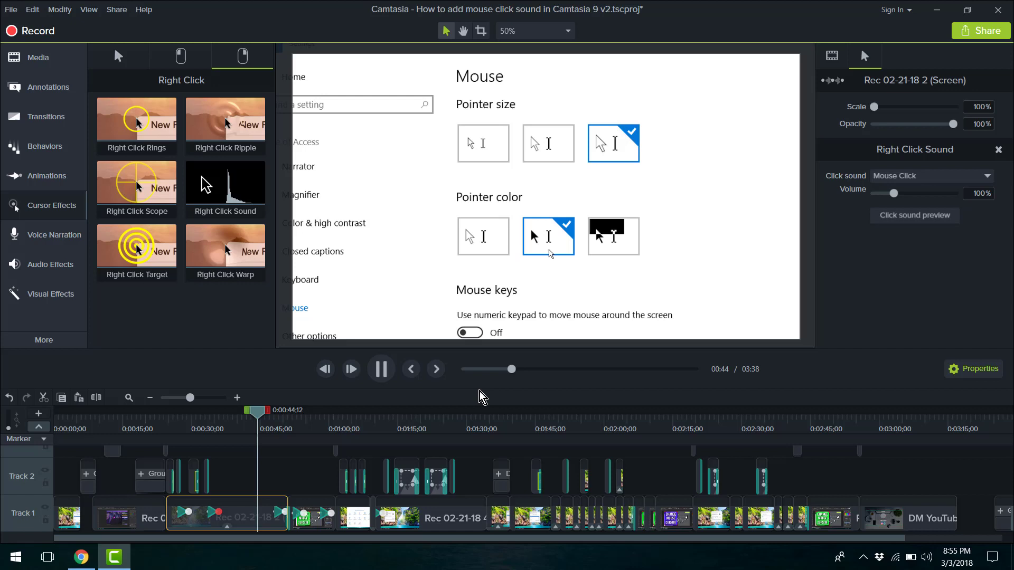
click(382, 371)
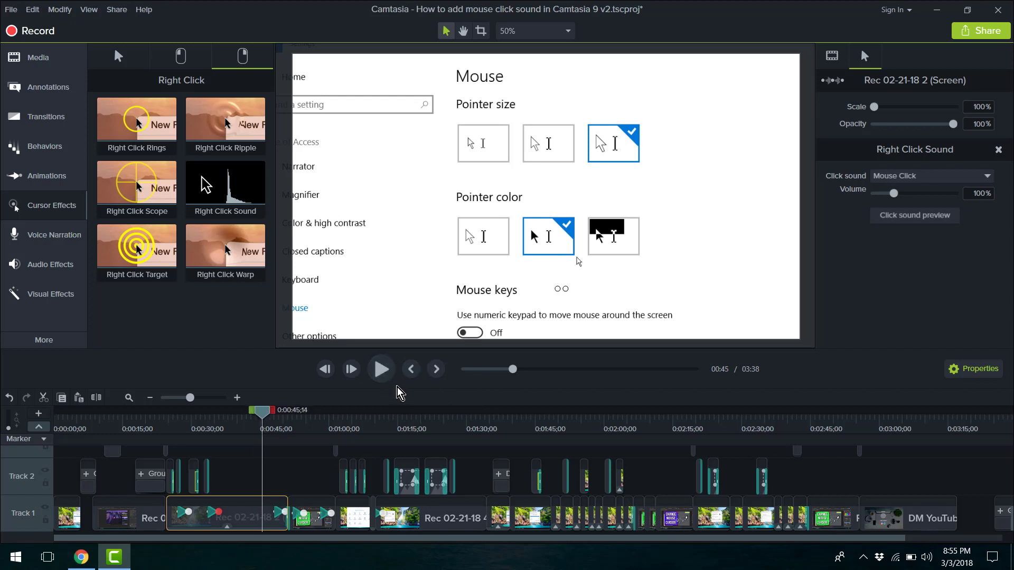